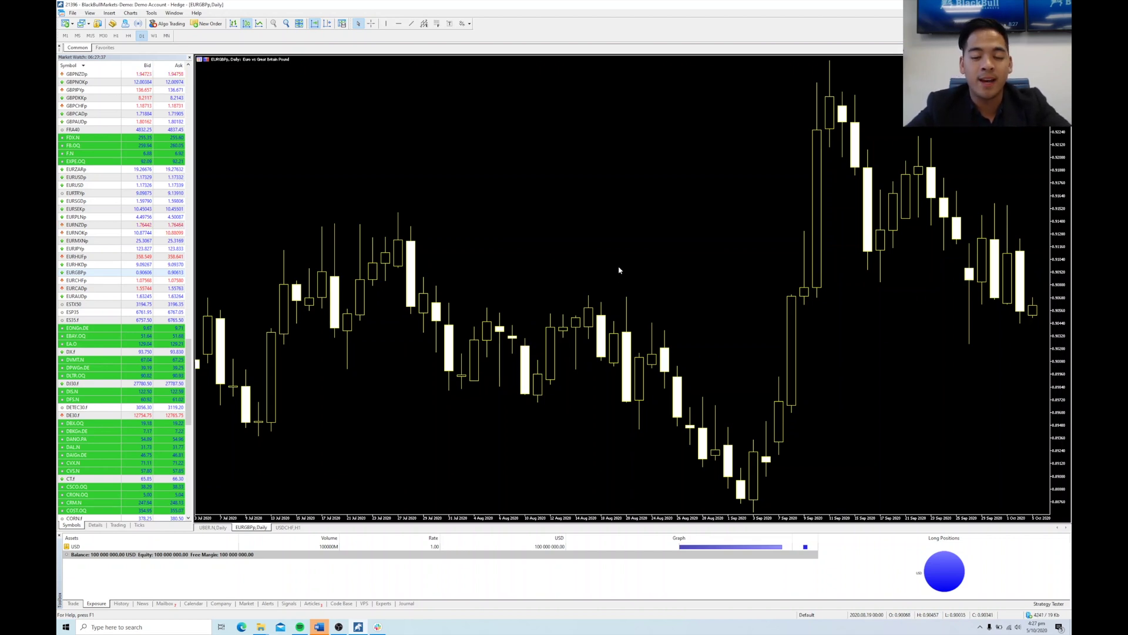
Open the chart's context menu twice, closing it each time without choosing anything.
{"action": "right_click", "coordinate": [631, 210]}
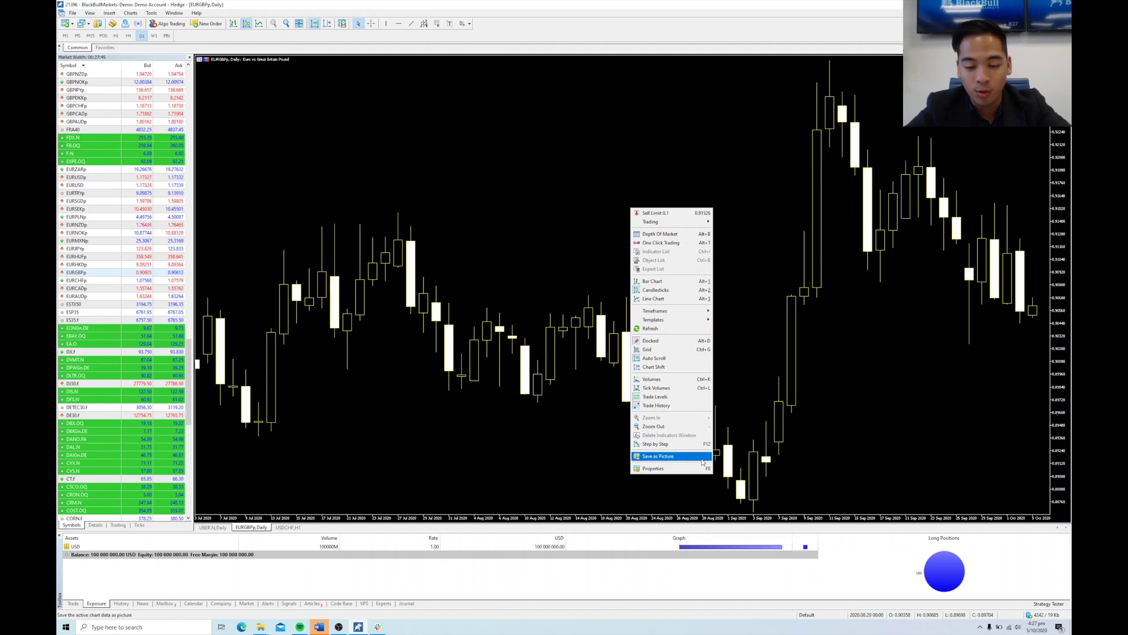
{"action": "left_click", "coordinate": [765, 425]}
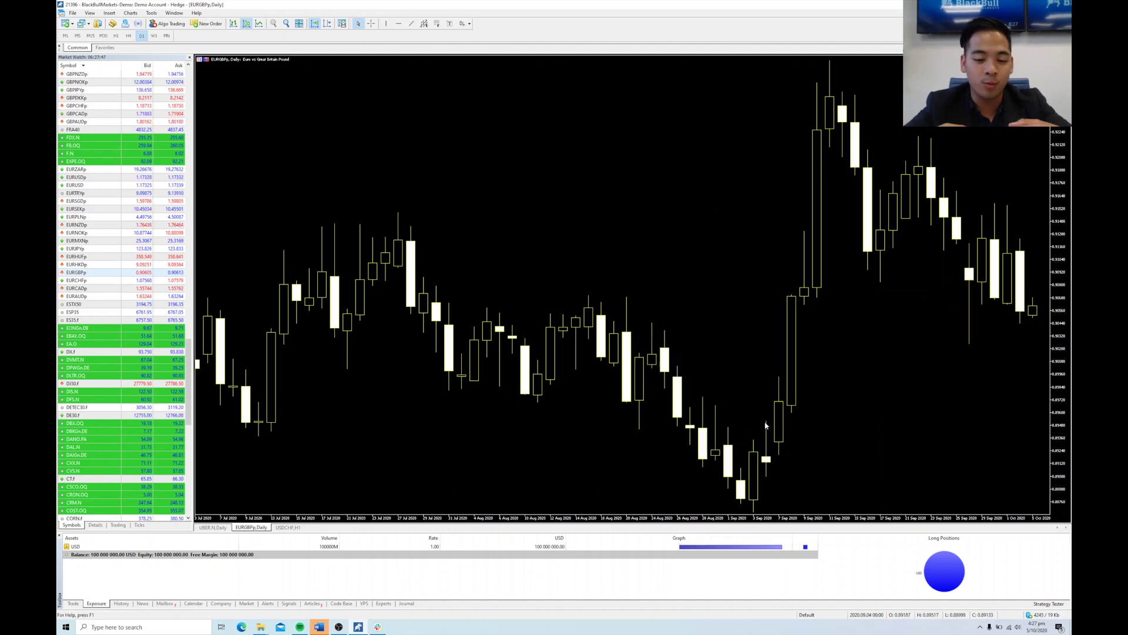
{"action": "right_click", "coordinate": [580, 249]}
{"action": "left_click", "coordinate": [774, 382]}
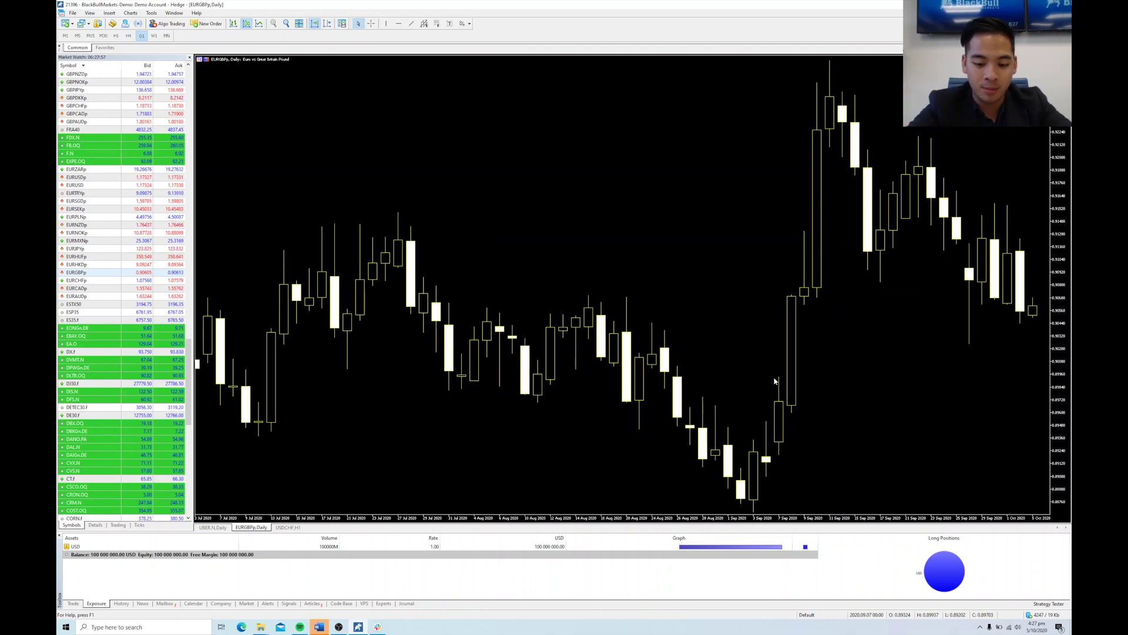
Enable 'Show ask price line' in the EURGBP chart properties and confirm.
{"action": "key", "text": "F8"}
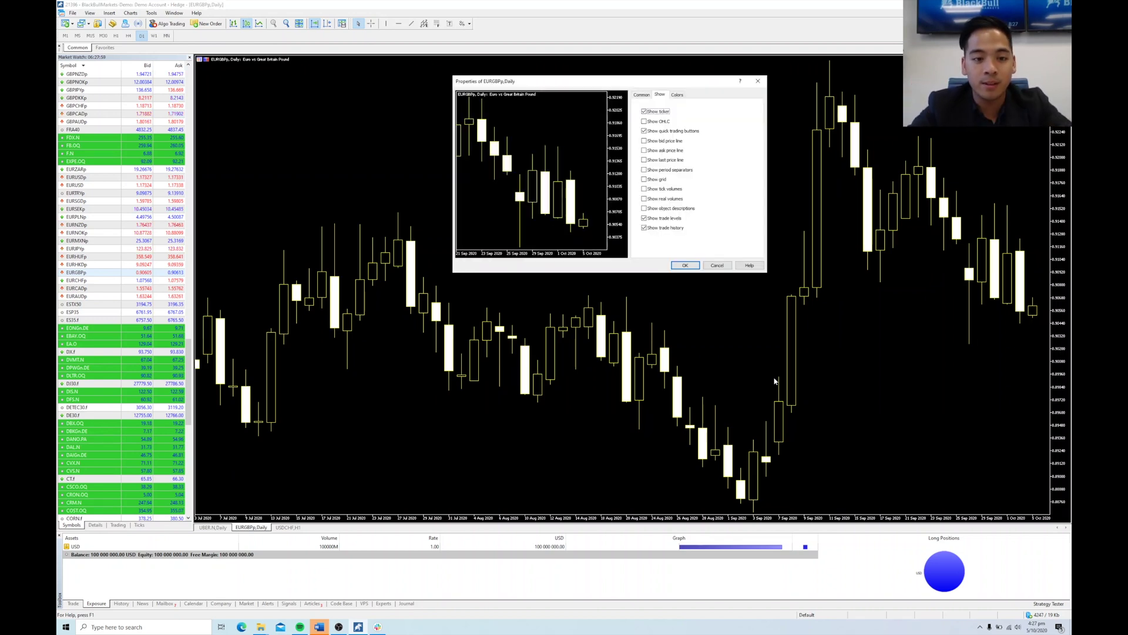
{"action": "left_click_drag", "start_coordinate": [639, 81], "coordinate": [632, 116]}
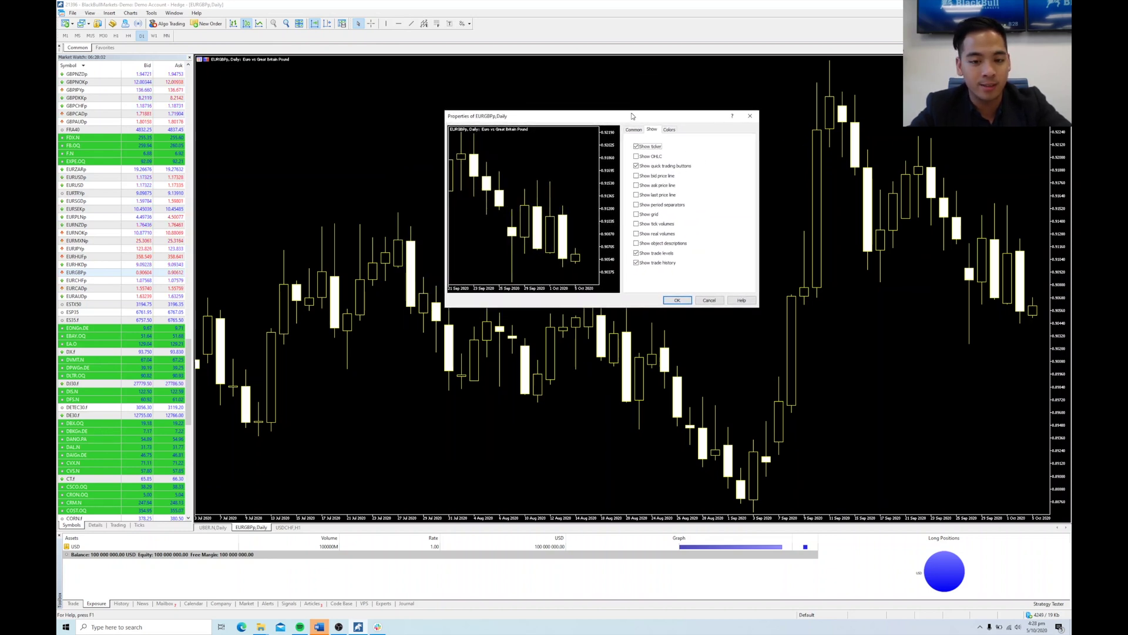
{"action": "left_click", "coordinate": [636, 186]}
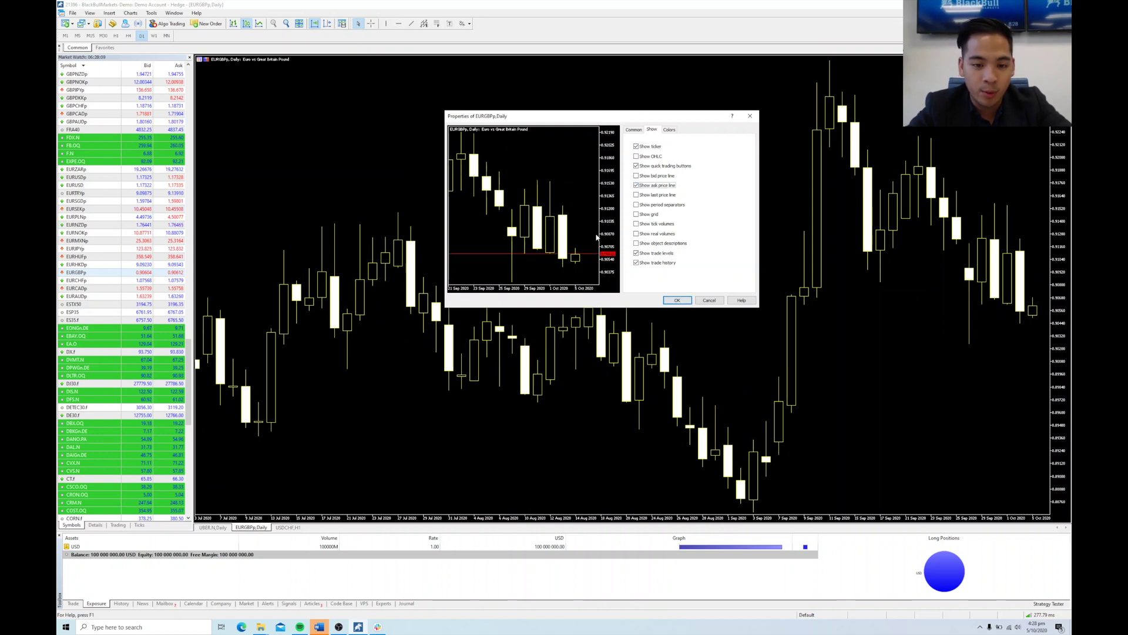
{"action": "left_click", "coordinate": [677, 300]}
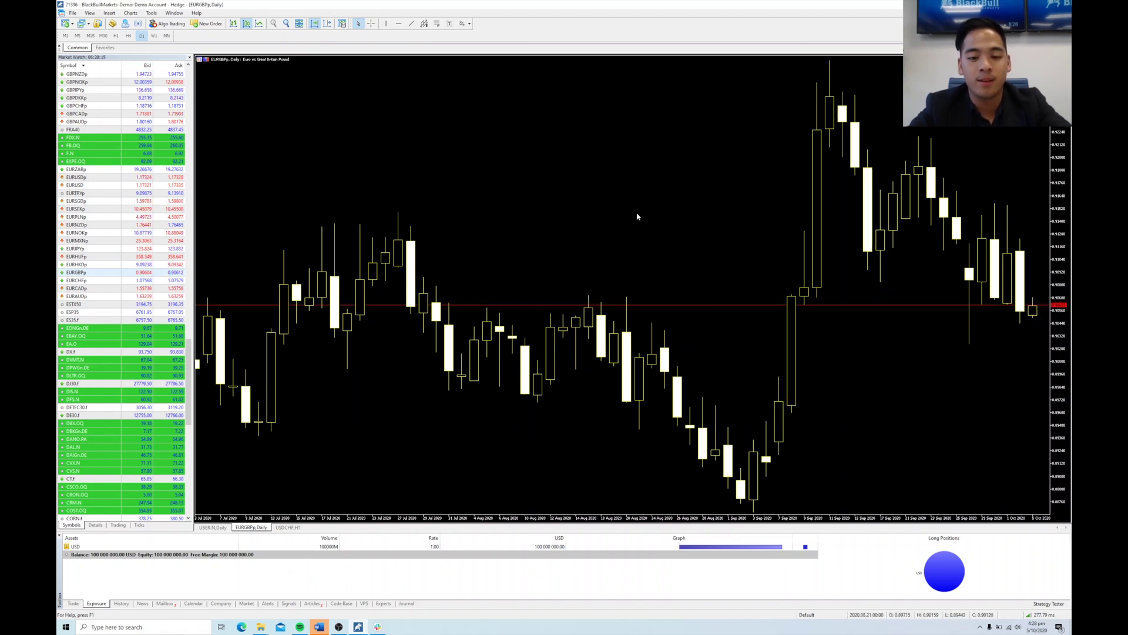
Set the Bull candle colour to Yellow on the Colors tab of the EURGBP chart properties.
{"action": "key", "text": "F8"}
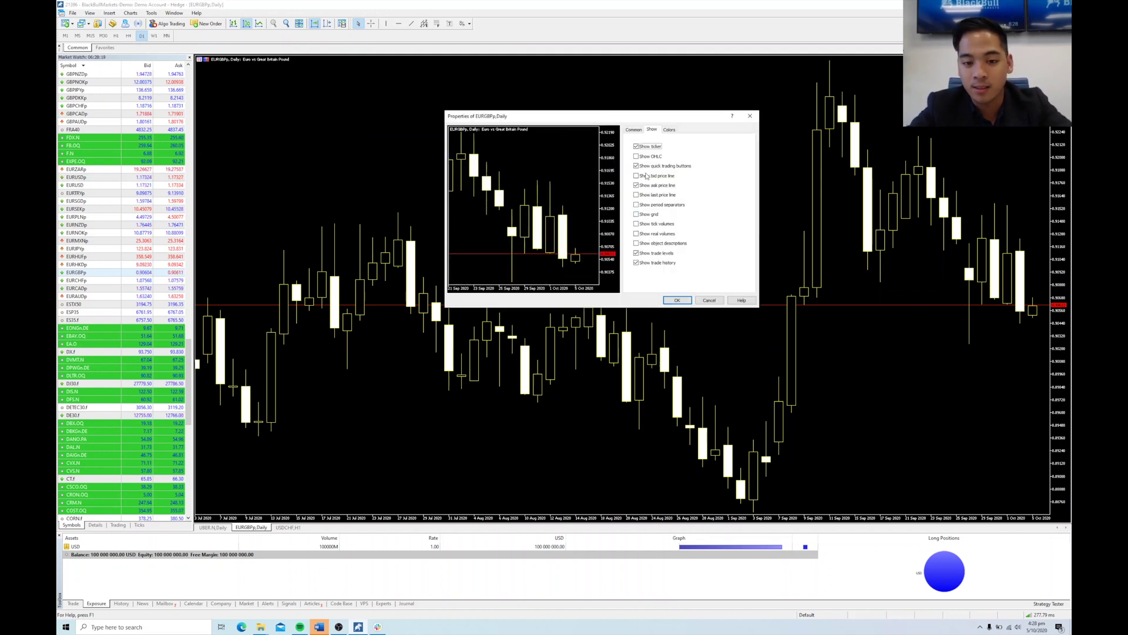
{"action": "left_click", "coordinate": [669, 130]}
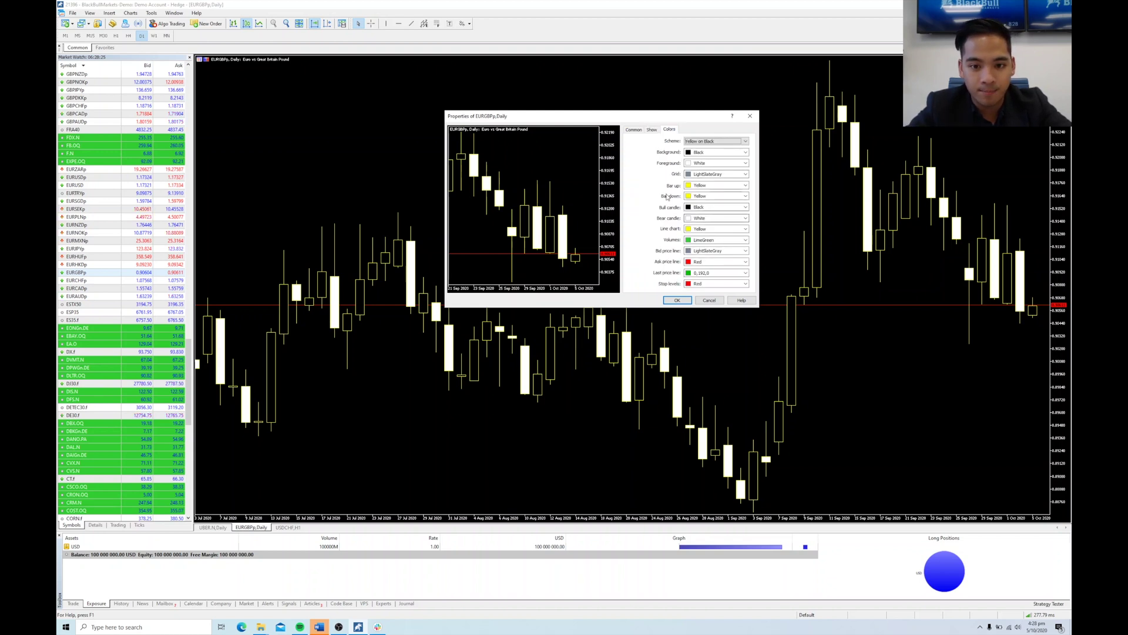
{"action": "left_click", "coordinate": [746, 218]}
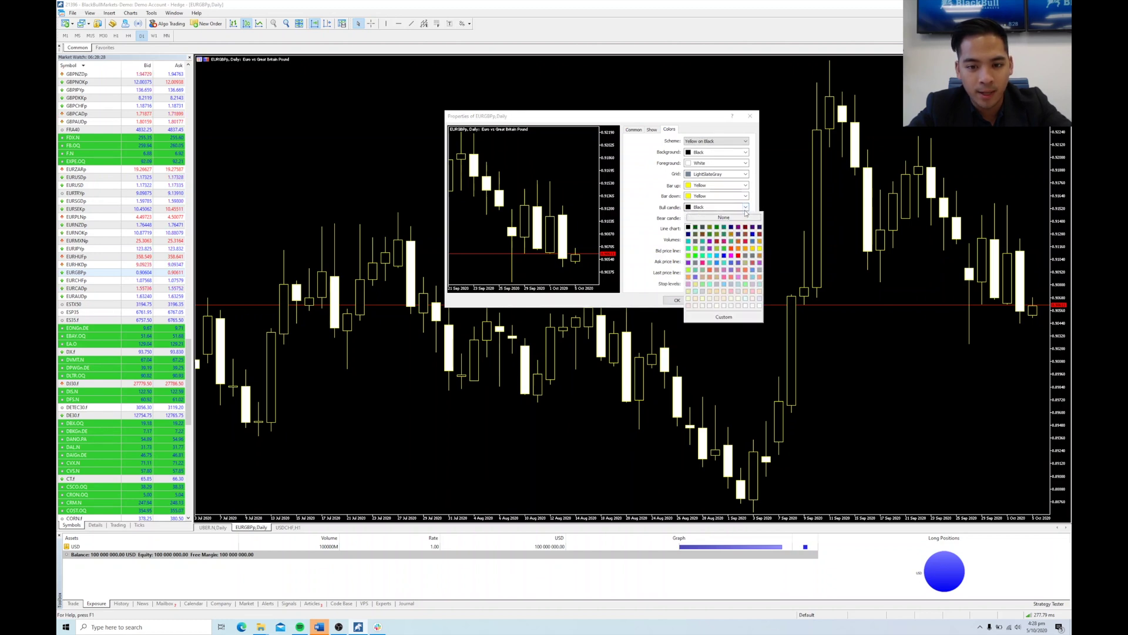
{"action": "left_click", "coordinate": [758, 249]}
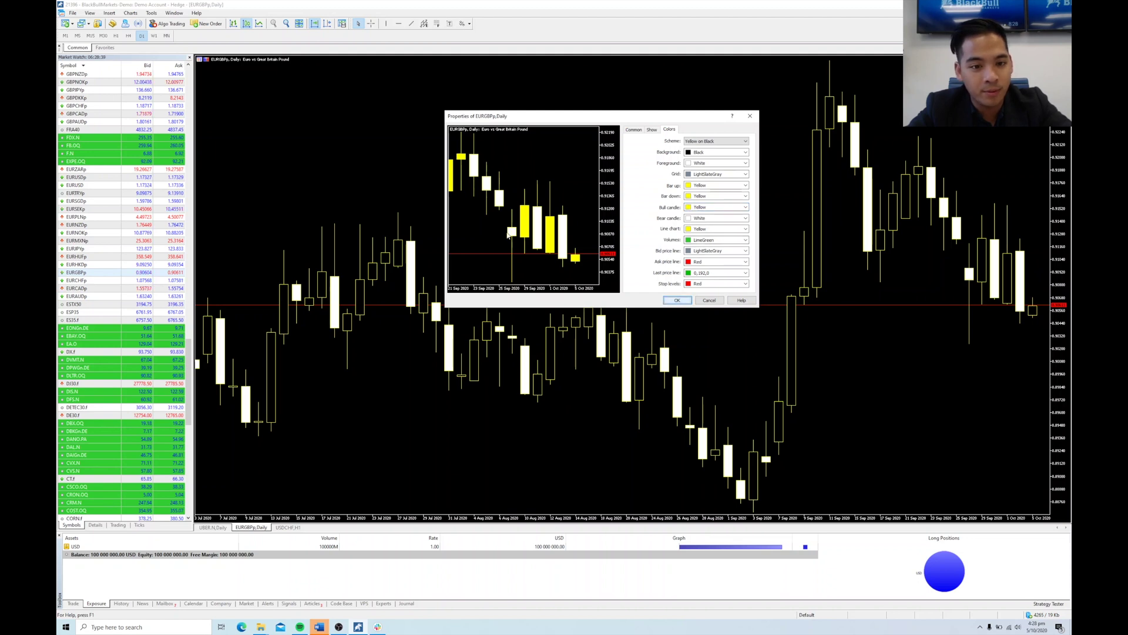
{"action": "left_click", "coordinate": [677, 300]}
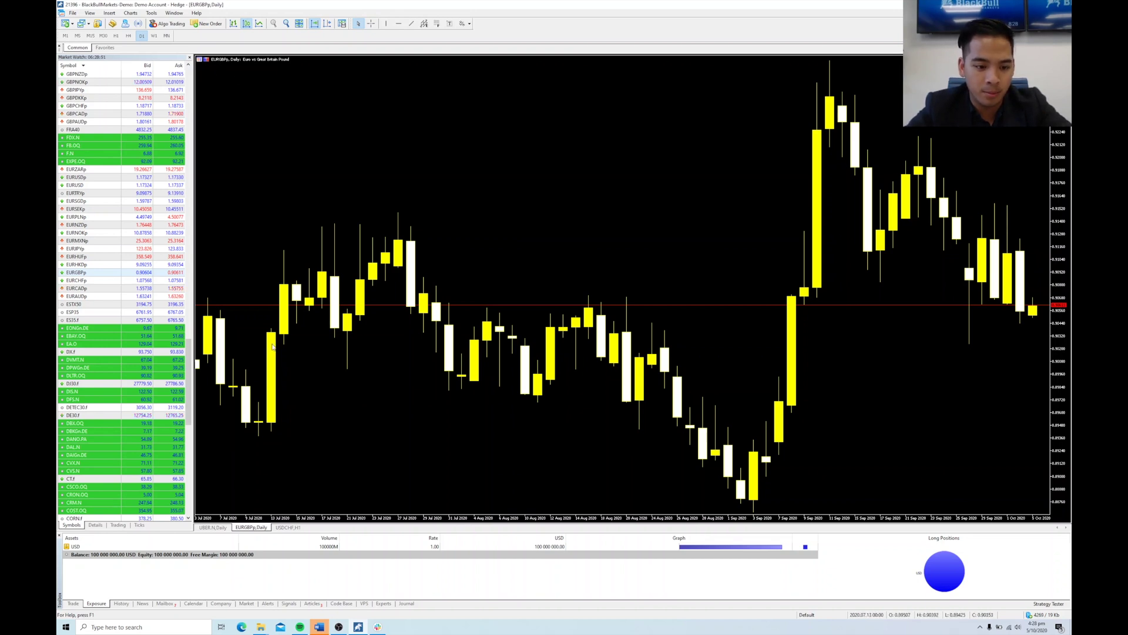
{"action": "left_click", "coordinate": [206, 528]}
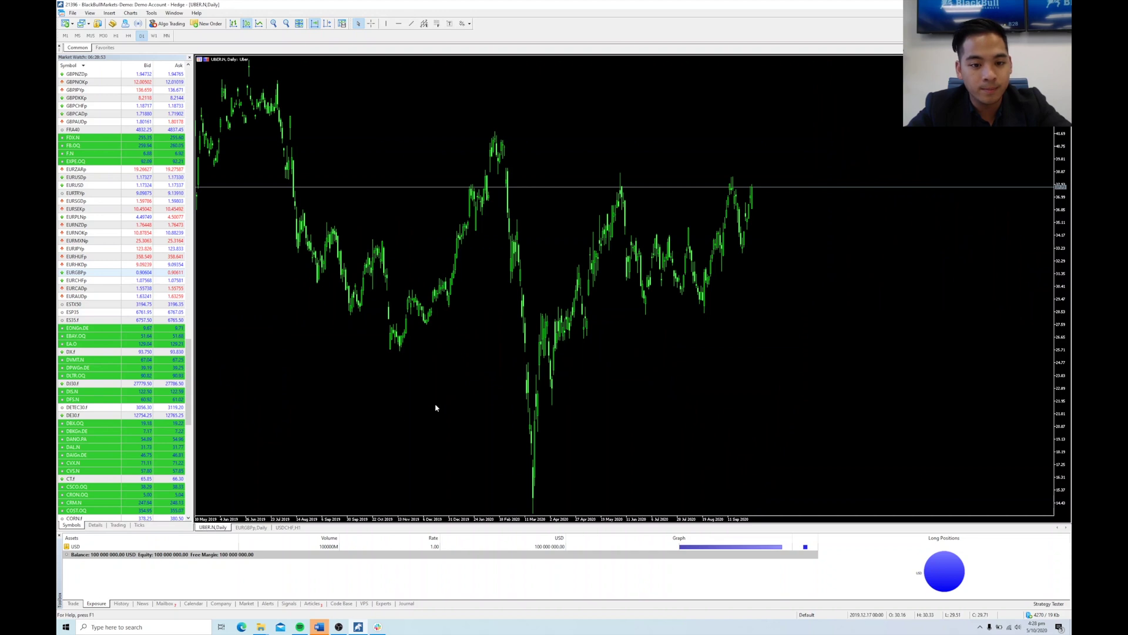
{"action": "left_click_drag", "start_coordinate": [549, 519], "coordinate": [579, 518]}
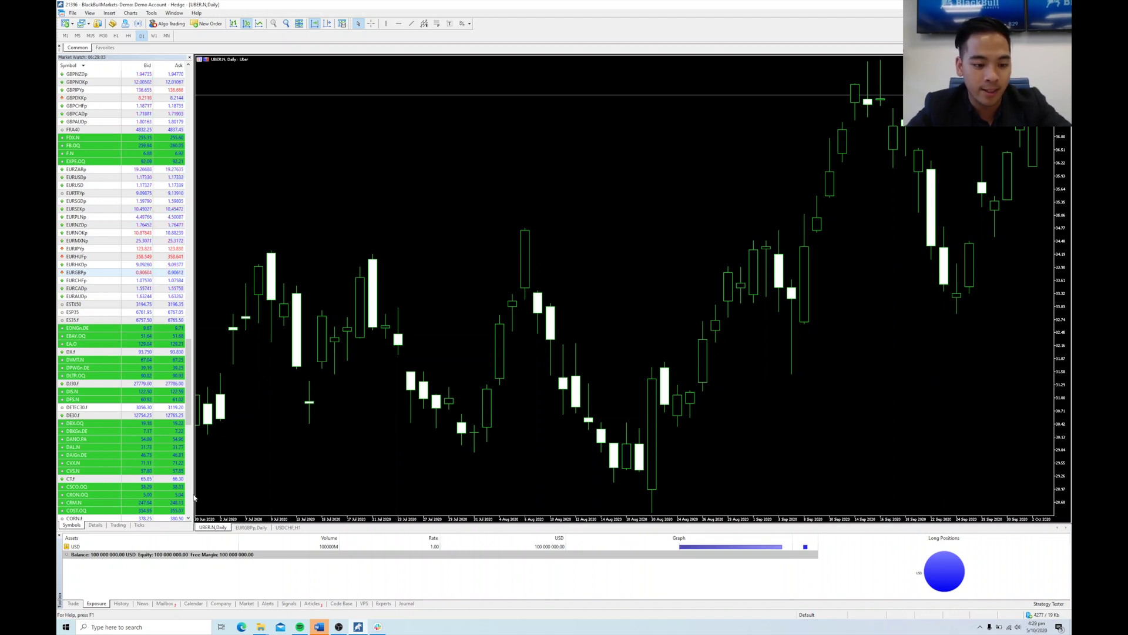
{"action": "left_click", "coordinate": [288, 527]}
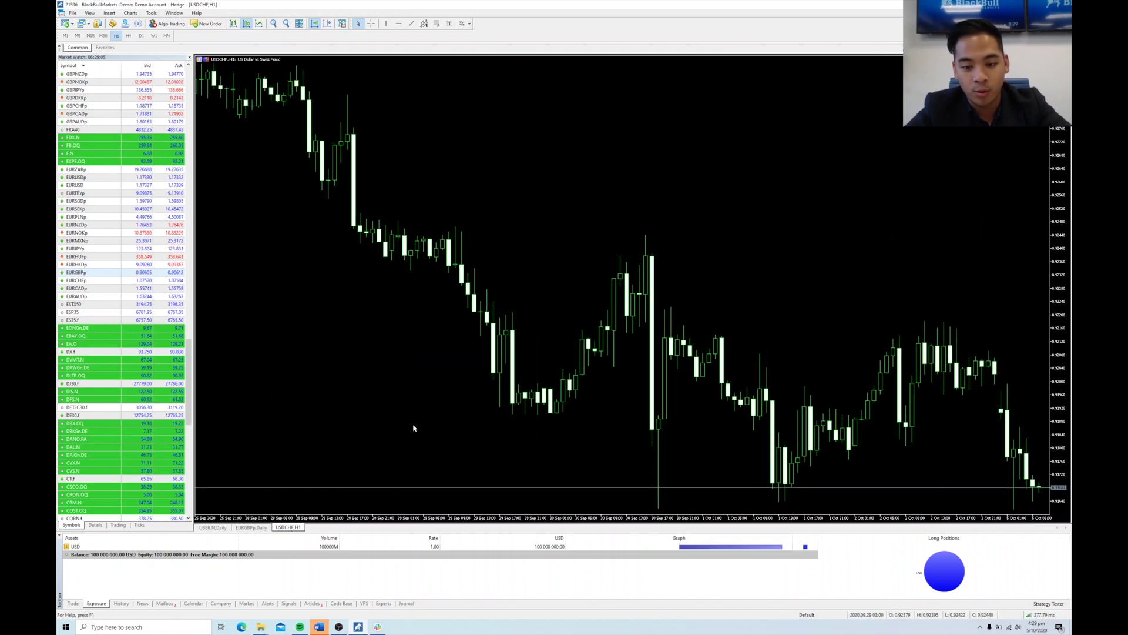
{"action": "left_click", "coordinate": [242, 528]}
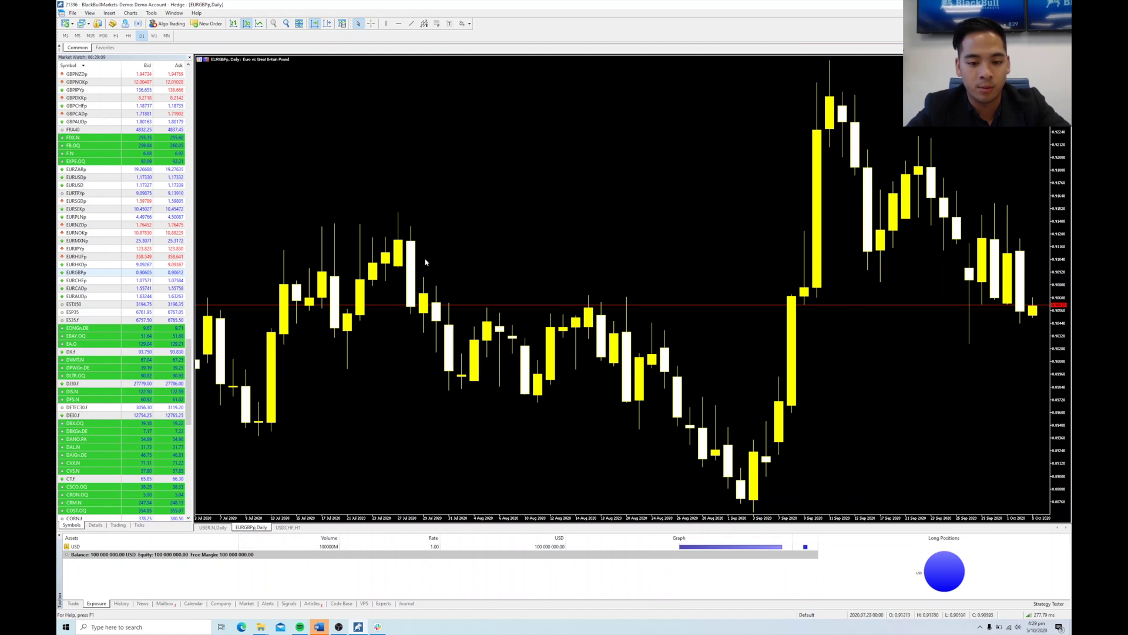
Apply a different colour scheme from the Colors tab of the chart properties.
{"action": "right_click", "coordinate": [584, 219]}
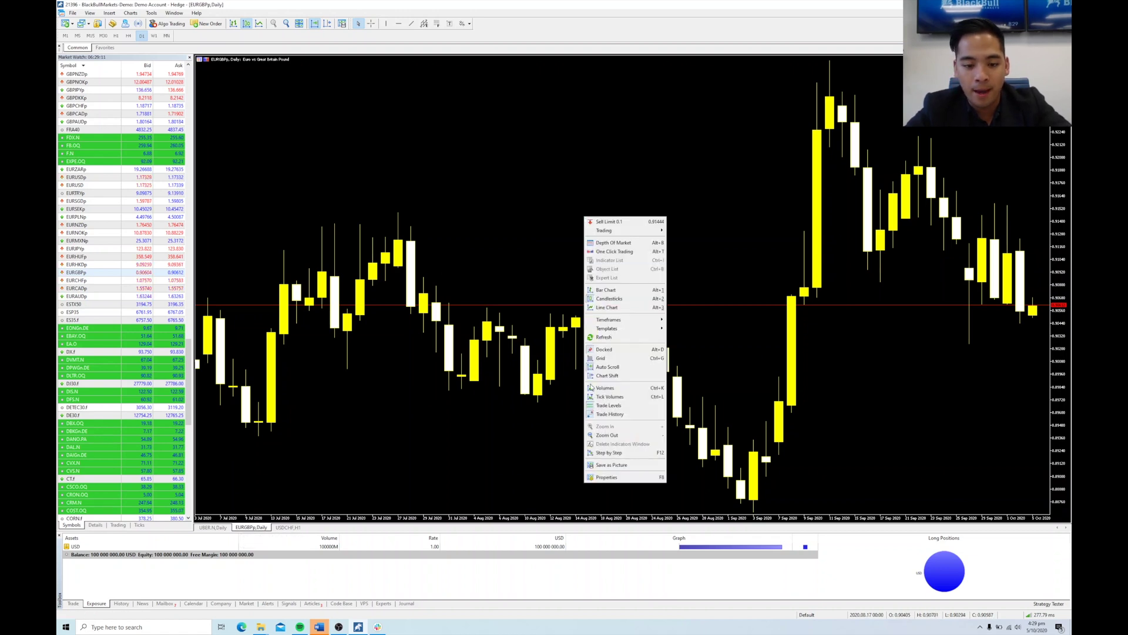
{"action": "left_click", "coordinate": [606, 478]}
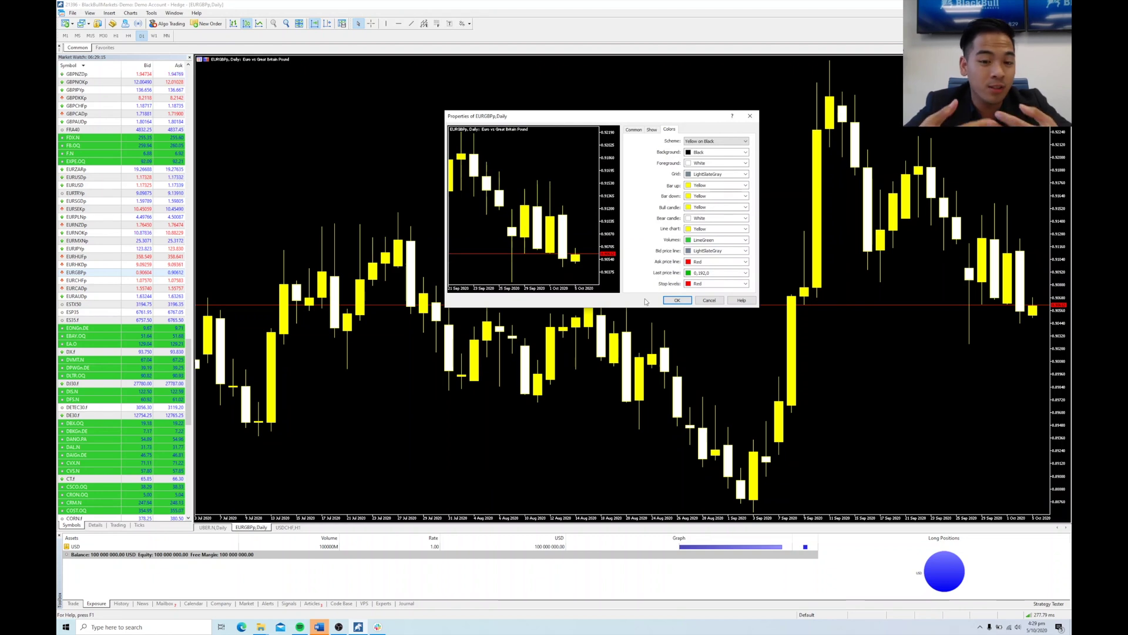
{"action": "left_click", "coordinate": [726, 141]}
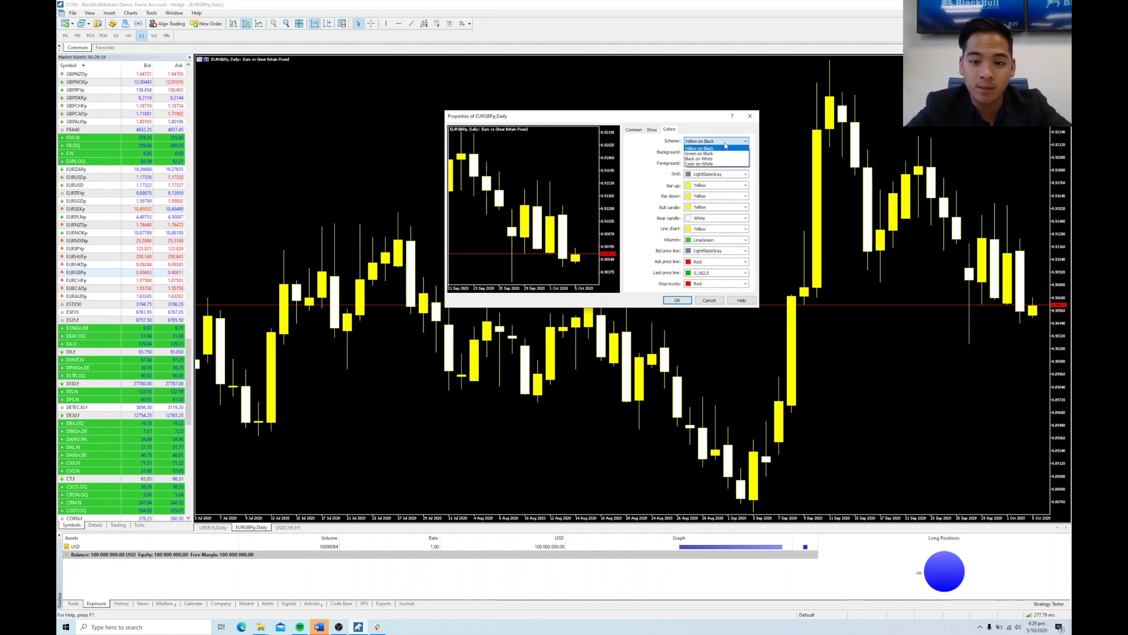
{"action": "left_click", "coordinate": [724, 154]}
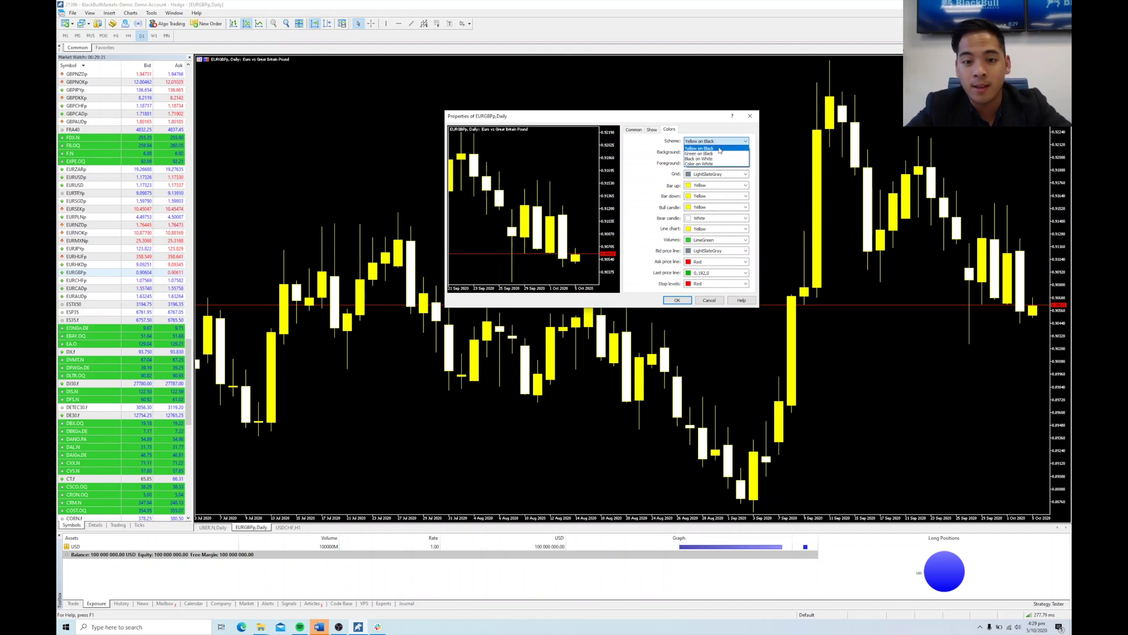
{"action": "left_click", "coordinate": [676, 300]}
Switch the chart's colour scheme to Black on White, then select the QCOM.OQ row.
{"action": "right_click", "coordinate": [675, 194]}
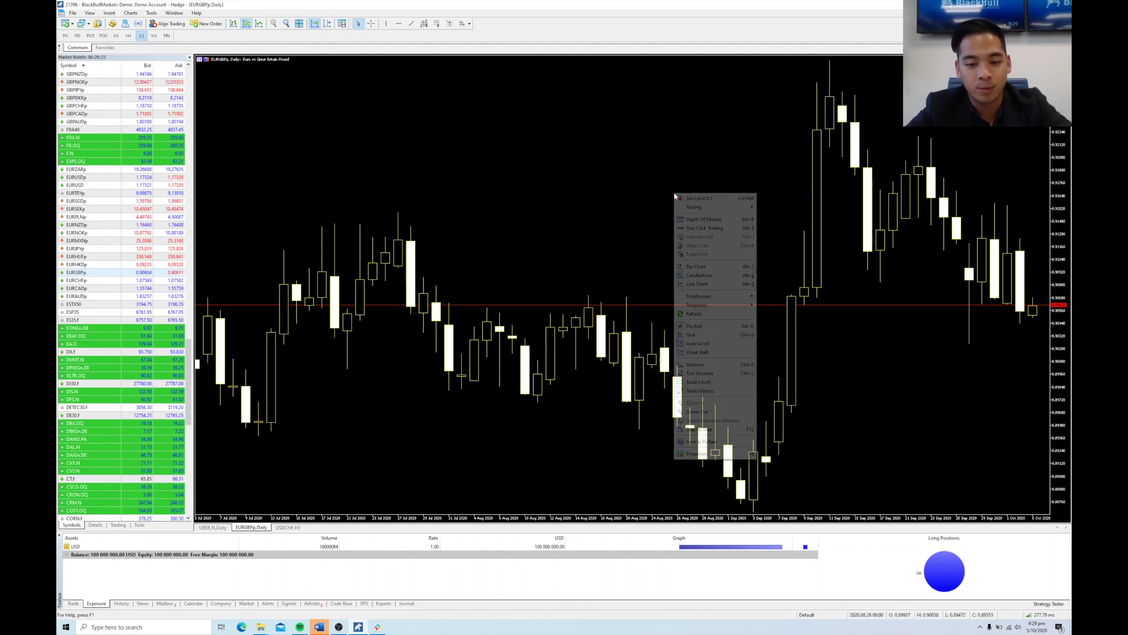
{"action": "left_click", "coordinate": [684, 455]}
{"action": "left_click", "coordinate": [714, 142]}
{"action": "left_click", "coordinate": [708, 159]}
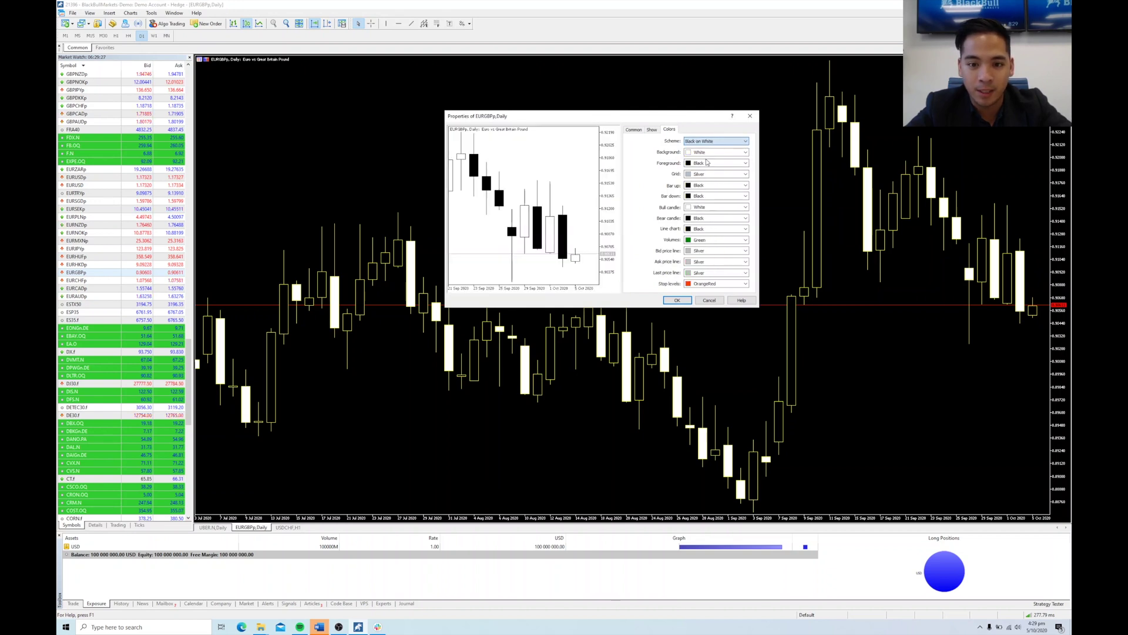
{"action": "left_click", "coordinate": [677, 300]}
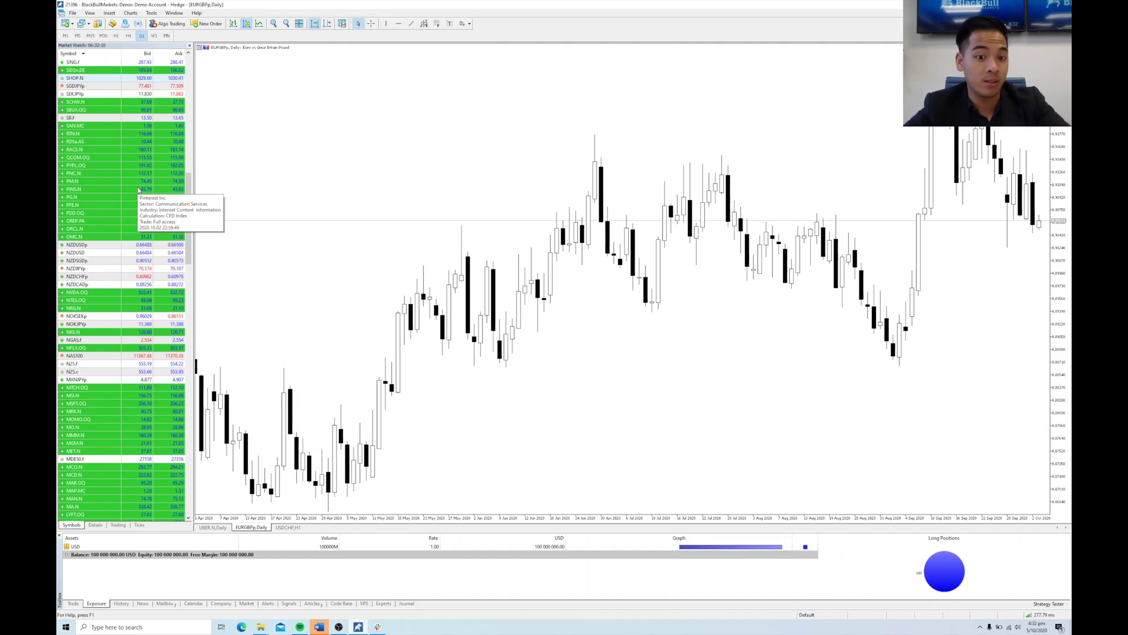
{"action": "left_click", "coordinate": [125, 158]}
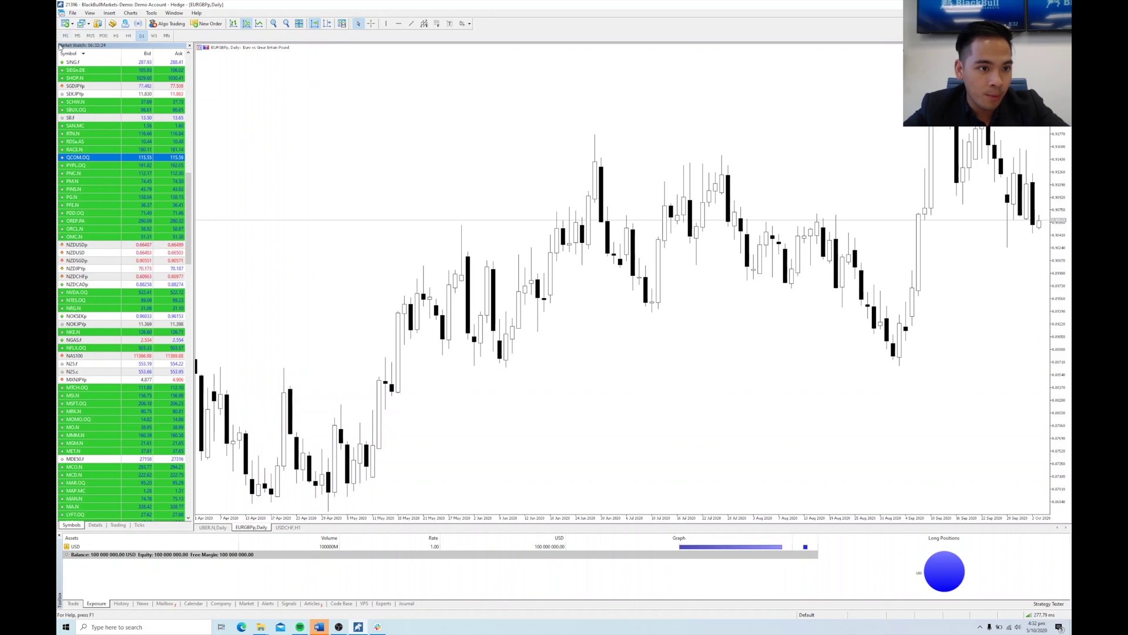
Double-click the Market Watch title bar so it floats over the EURGBP chart.
{"action": "double_click", "coordinate": [95, 46]}
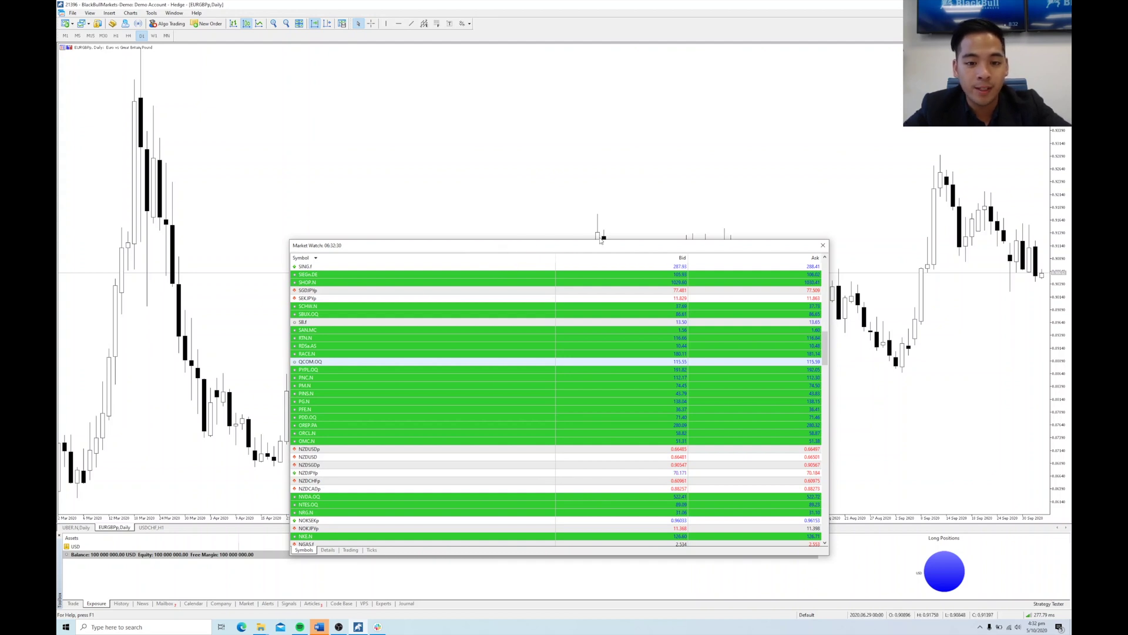
Drag the floating Market Watch into the bottom panel, then float it out again.
{"action": "left_click_drag", "start_coordinate": [614, 242], "coordinate": [708, 143]}
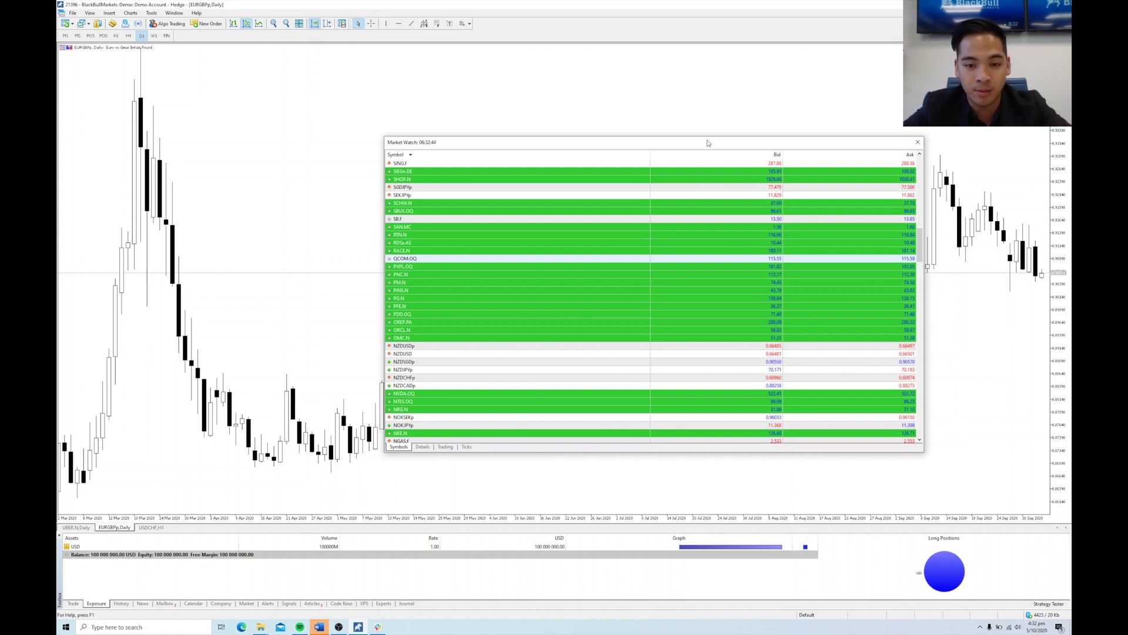
{"action": "left_click_drag", "start_coordinate": [708, 143], "coordinate": [852, 496]}
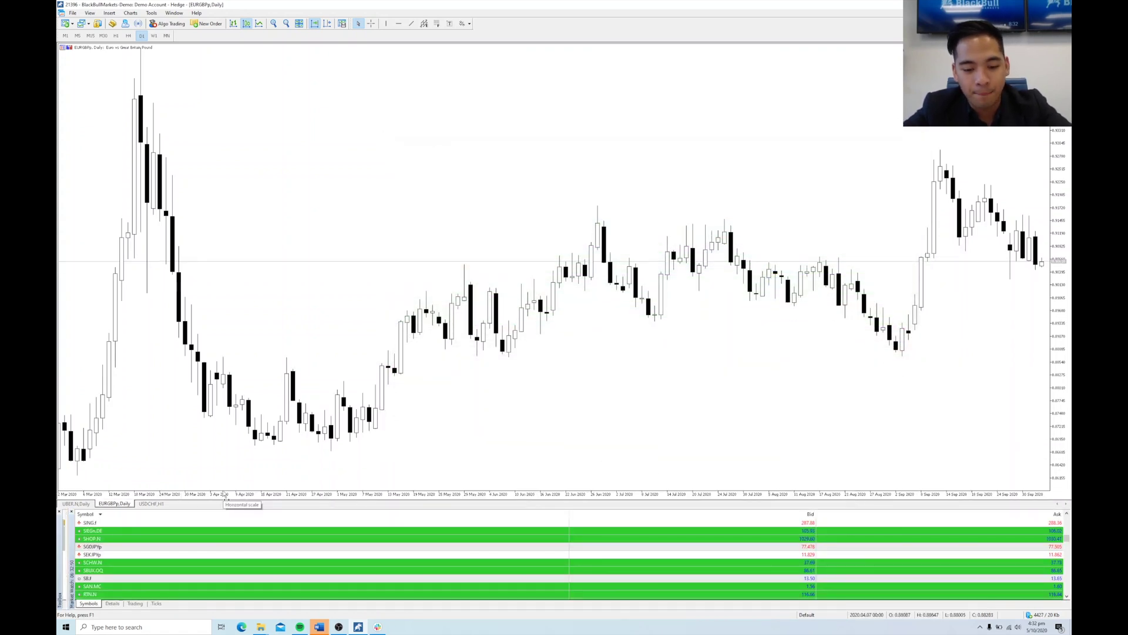
{"action": "double_click", "coordinate": [72, 546]}
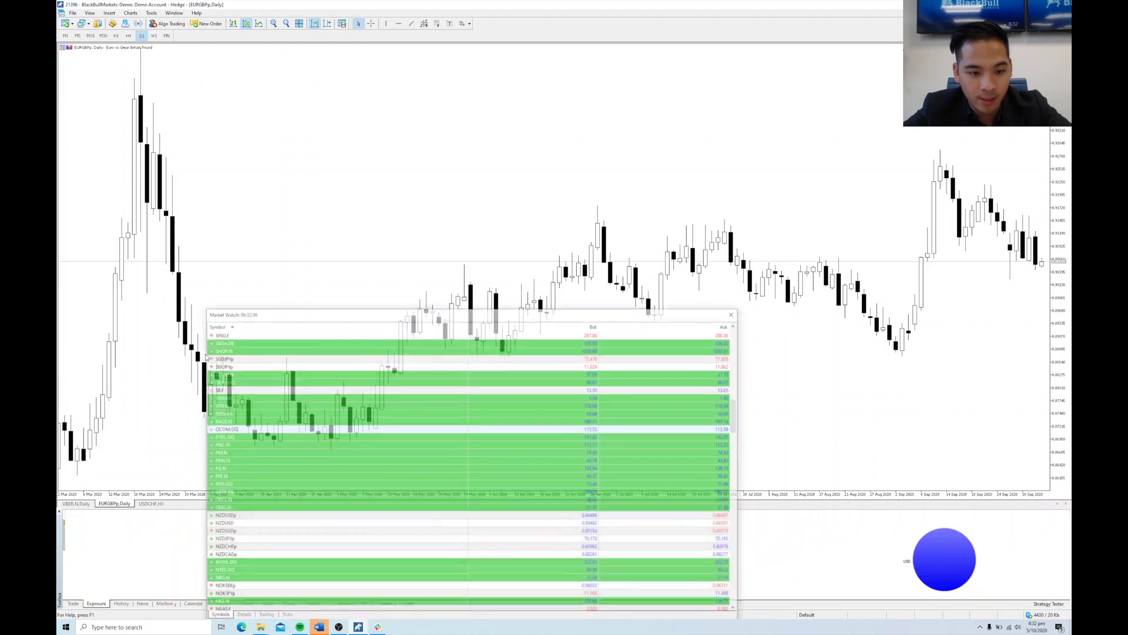
Dock Market Watch across the top, then move it to dock on the left side.
{"action": "left_click_drag", "start_coordinate": [370, 319], "coordinate": [352, 42]}
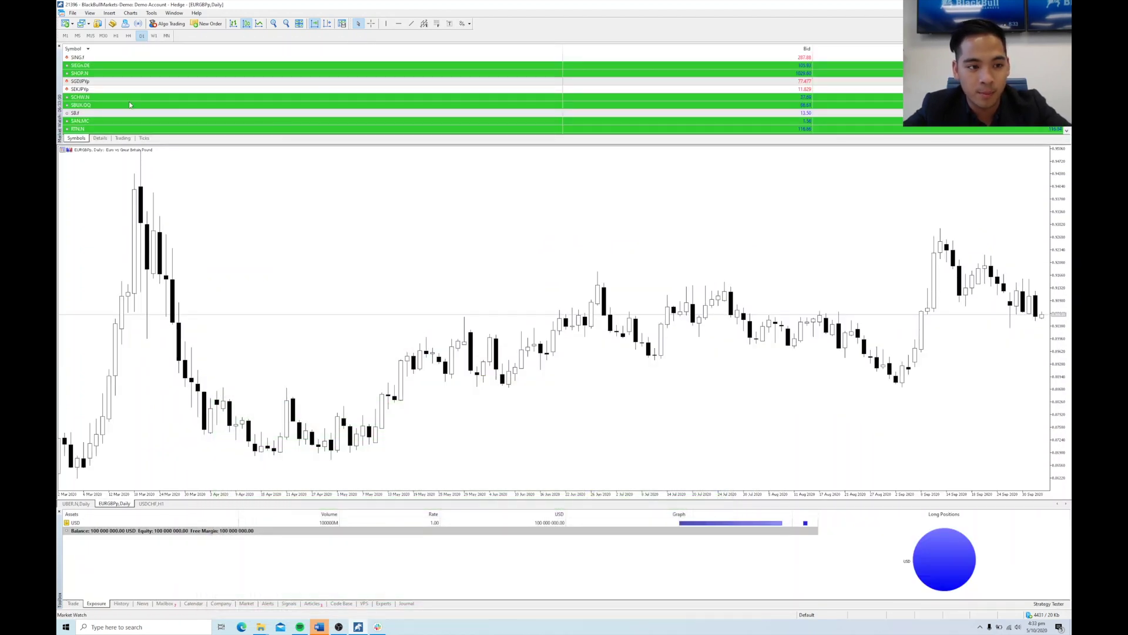
{"action": "left_click_drag", "start_coordinate": [59, 112], "coordinate": [230, 217]}
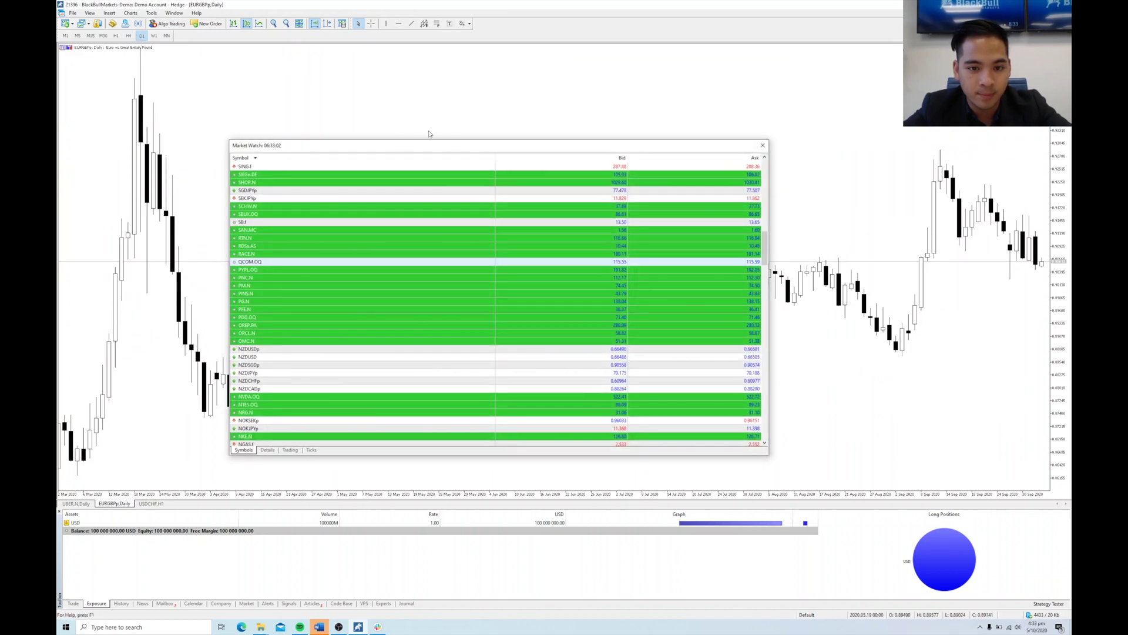
{"action": "left_click_drag", "start_coordinate": [456, 146], "coordinate": [106, 160]}
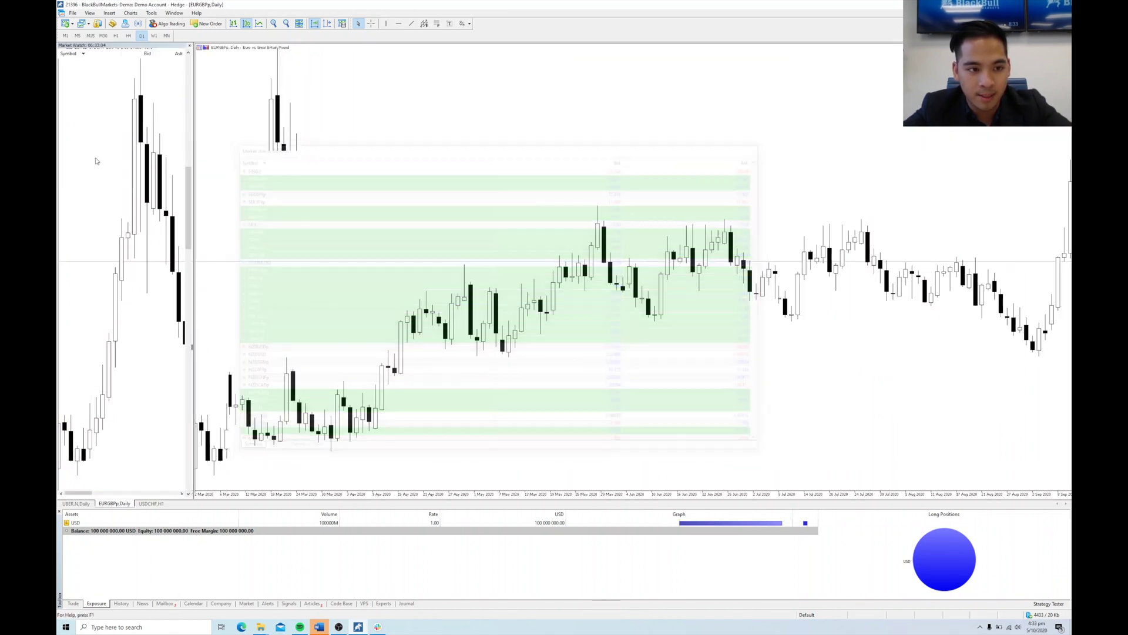